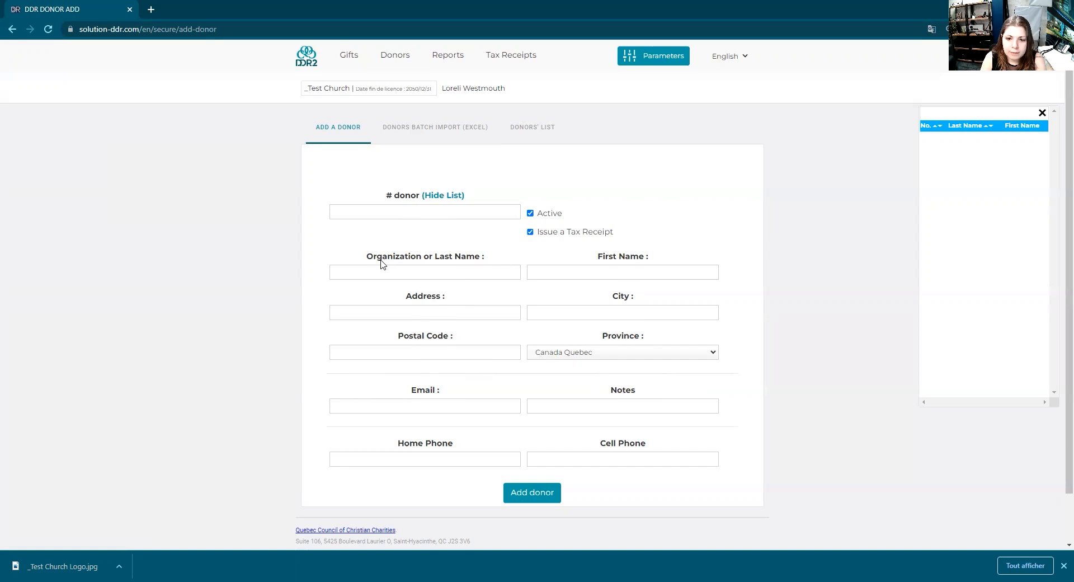
pyautogui.click(473, 272)
pyautogui.click(590, 271)
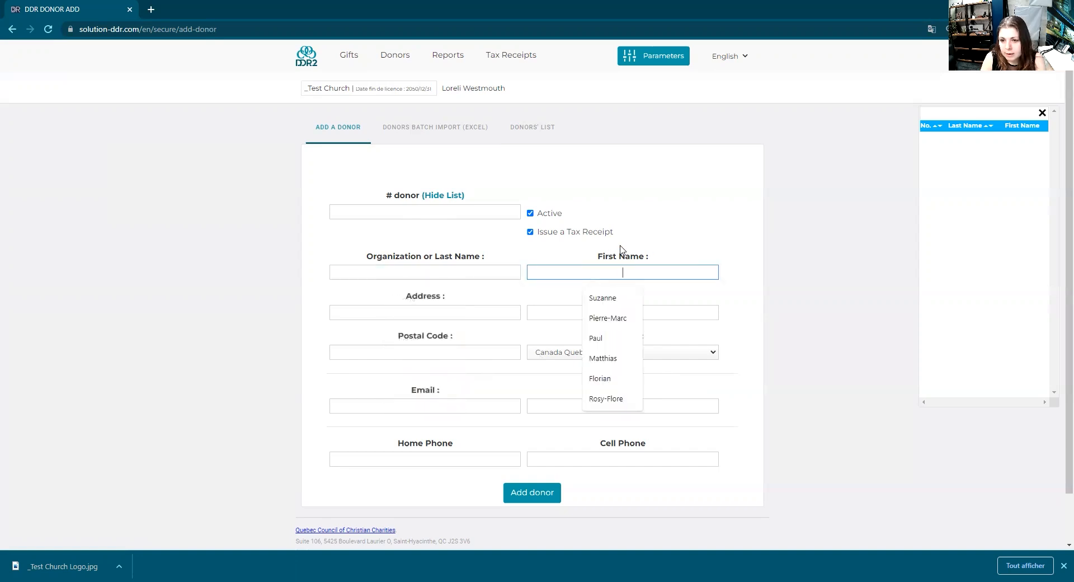
pyautogui.click(448, 311)
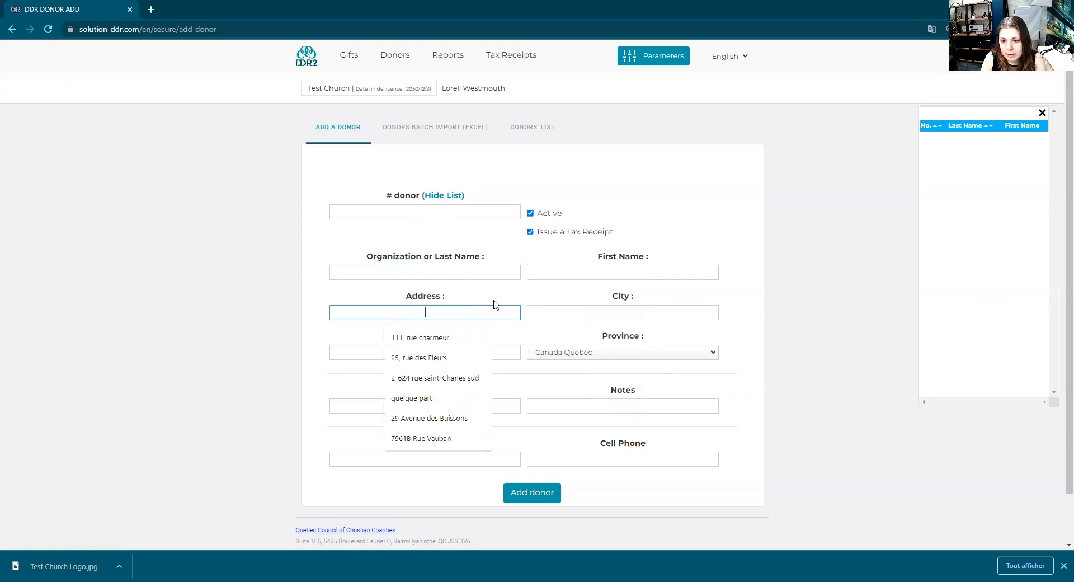
pyautogui.click(752, 305)
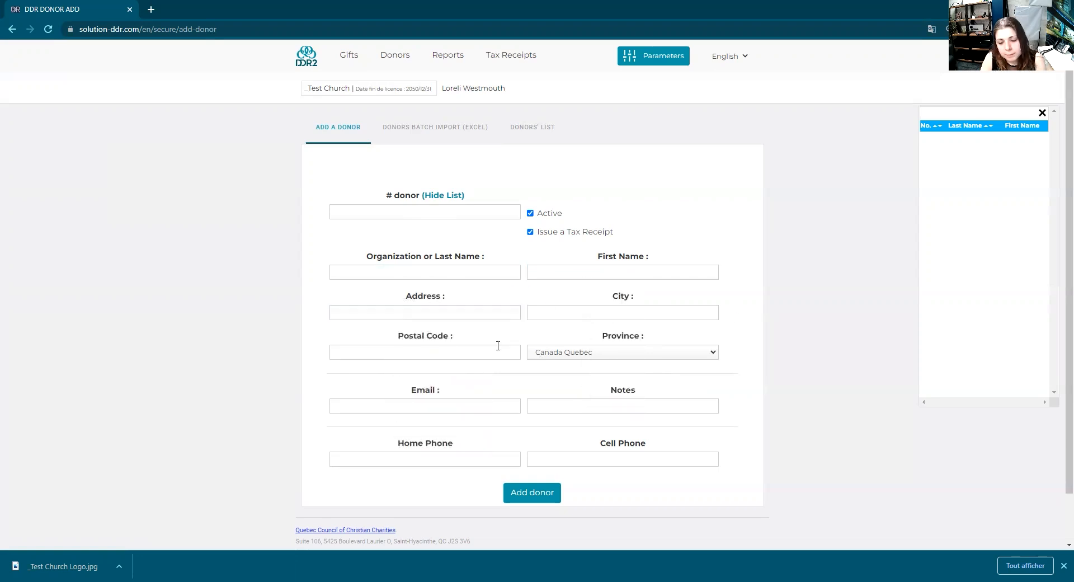
# Fill in the new donor's number, last name, first name and street address in the add-donor form.
pyautogui.click(432, 213)
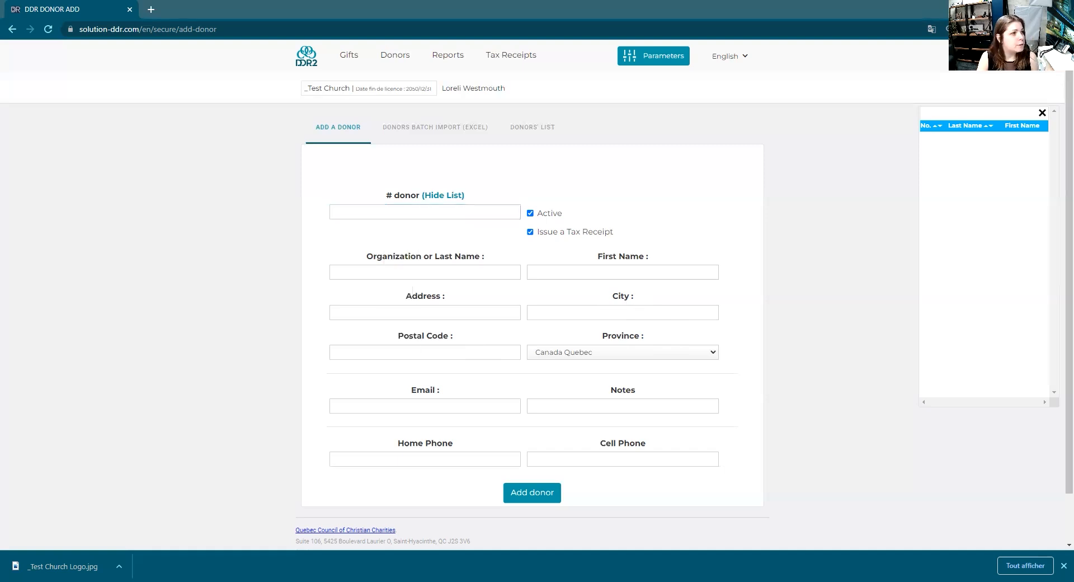
pyautogui.click(412, 211)
pyautogui.write('13')
pyautogui.click(452, 271)
pyautogui.write('Ofwells')
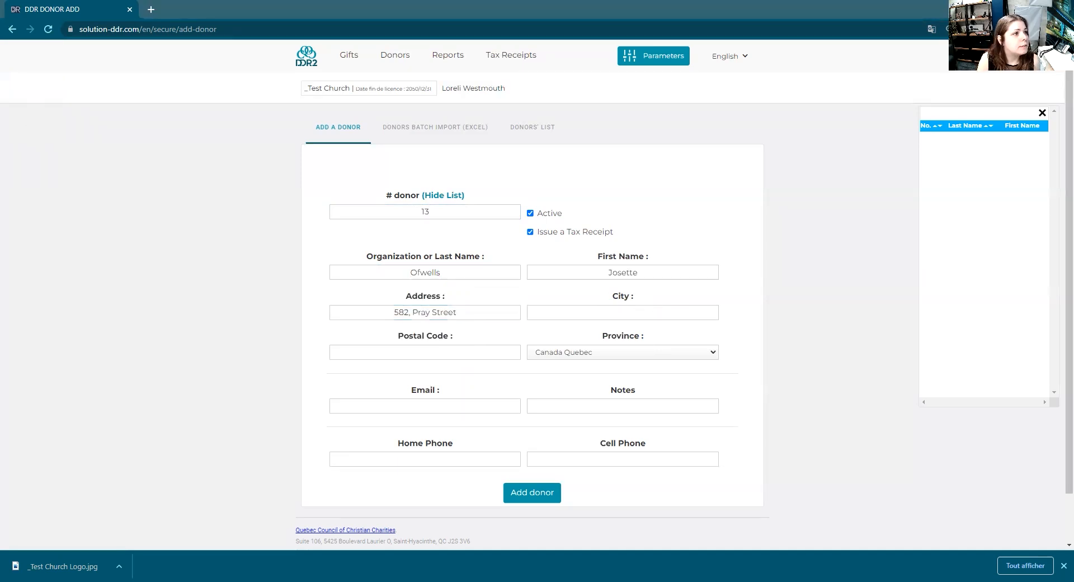
# Fill in the donor's city and postal code.
pyautogui.click(466, 362)
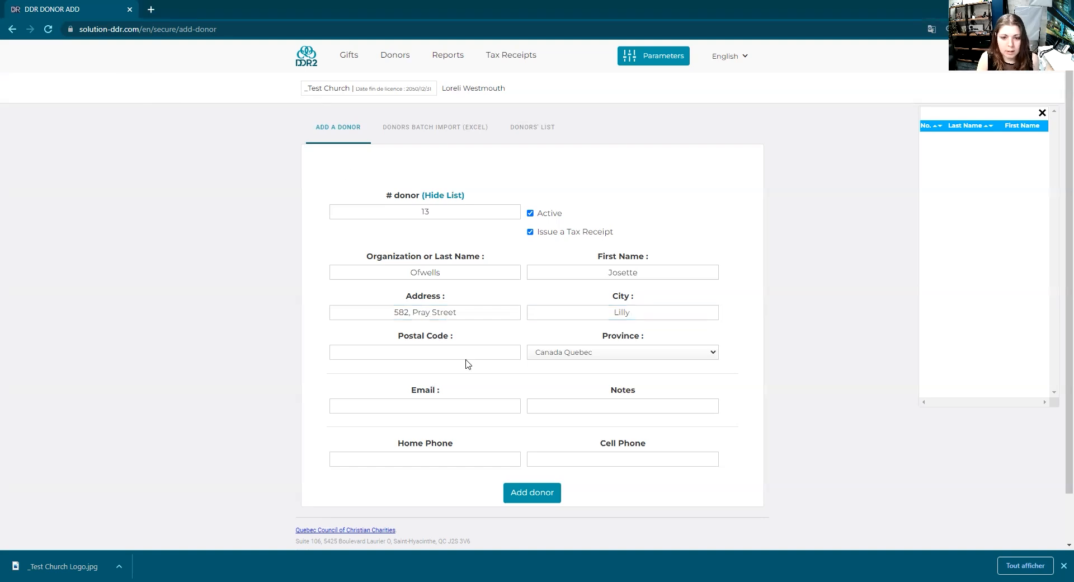
pyautogui.click(451, 354)
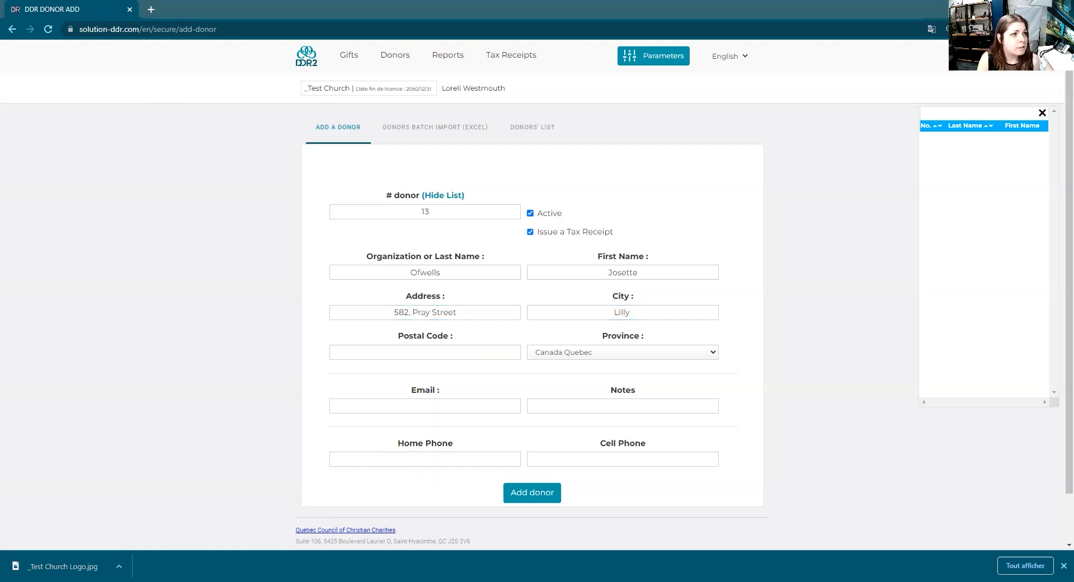
pyautogui.click(429, 352)
pyautogui.write('H7N 3U8')
pyautogui.click(542, 371)
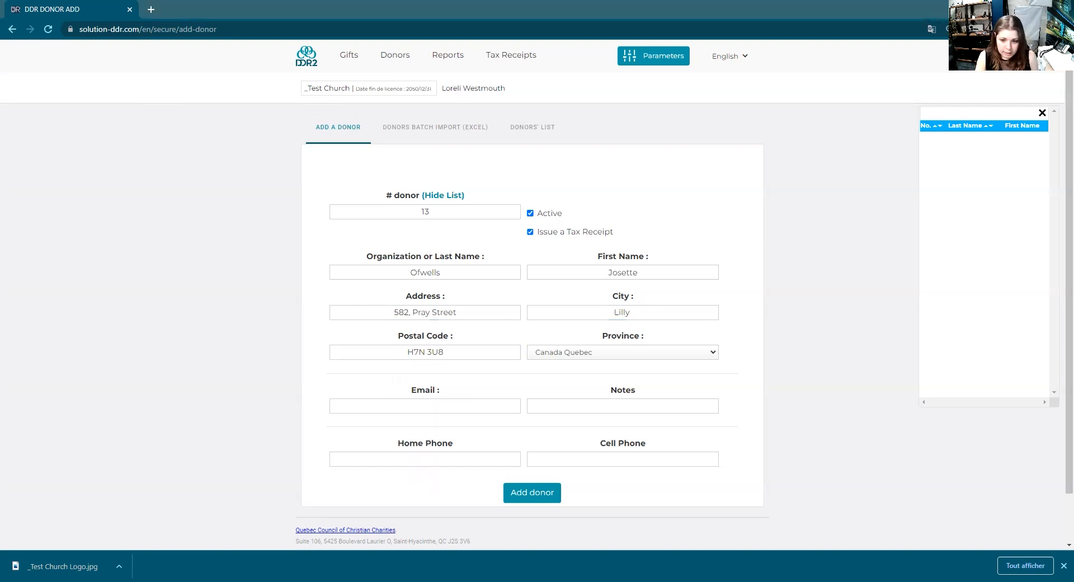
# Enter the donor's cell phone number and separate its digit groups with spaces.
pyautogui.click(585, 458)
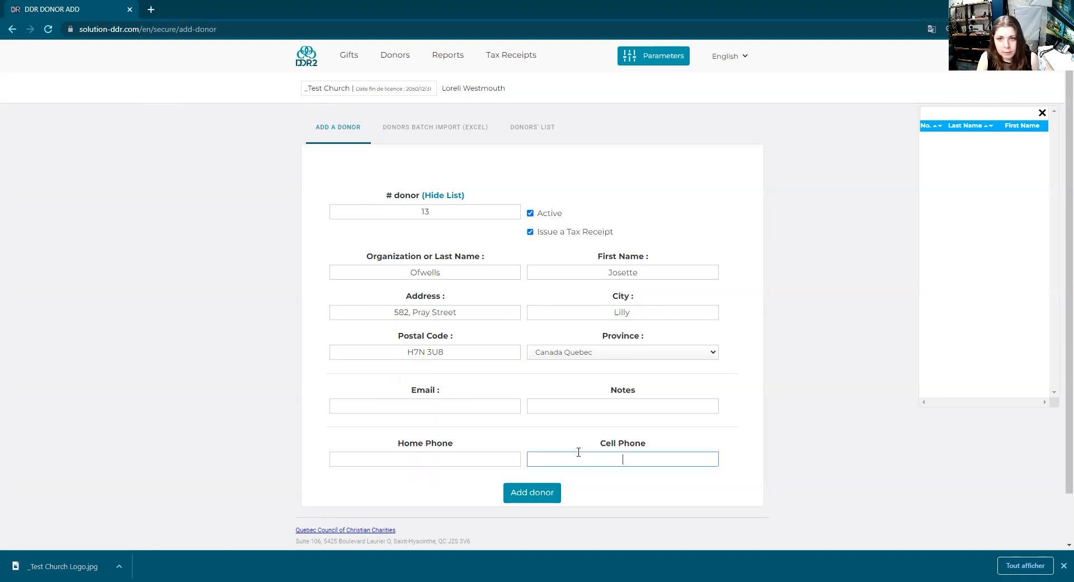
pyautogui.hotkey('ctrl', 'v')
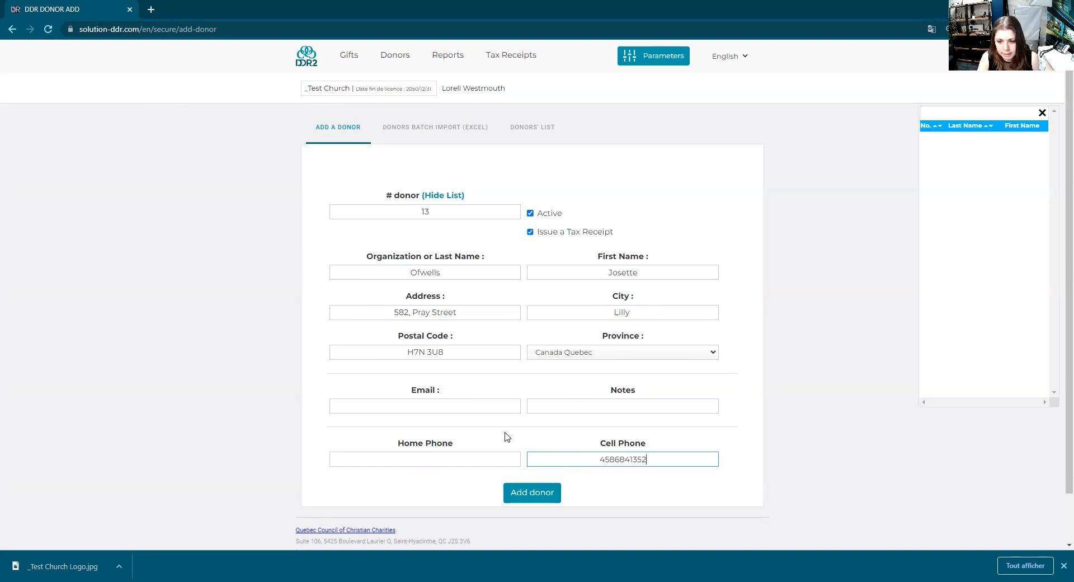
pyautogui.click(615, 460)
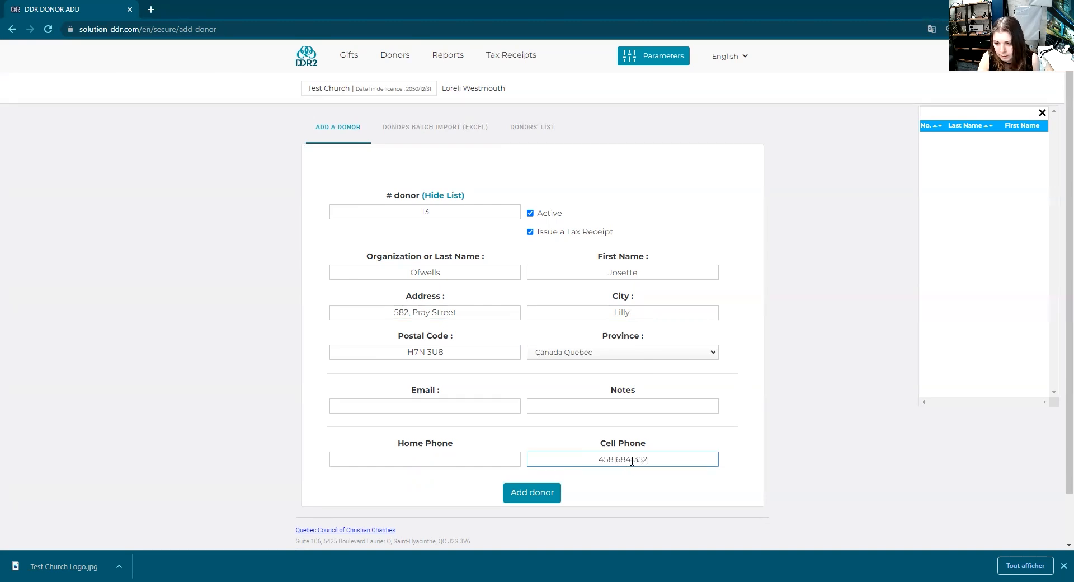
pyautogui.click(631, 459)
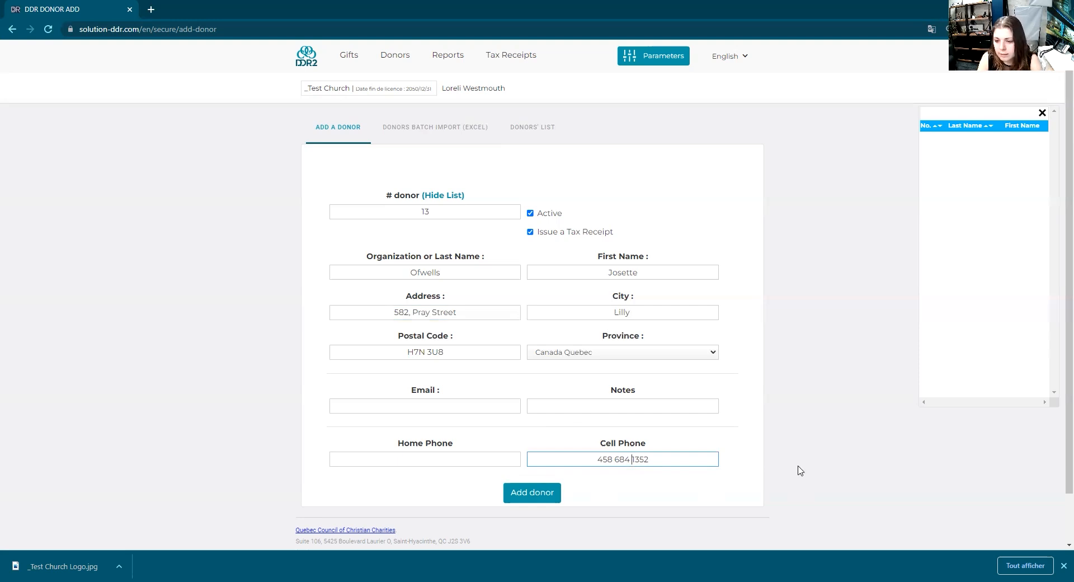
# Fill in the donor's email address and register the new donor.
pyautogui.click(425, 405)
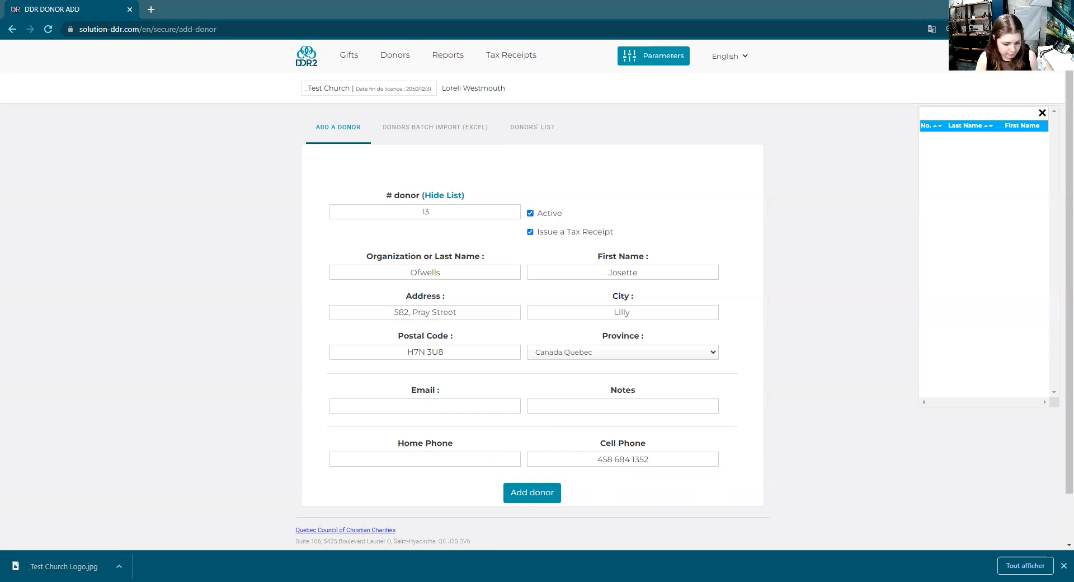
pyautogui.click(460, 409)
pyautogui.hotkey('ctrl', 'v')
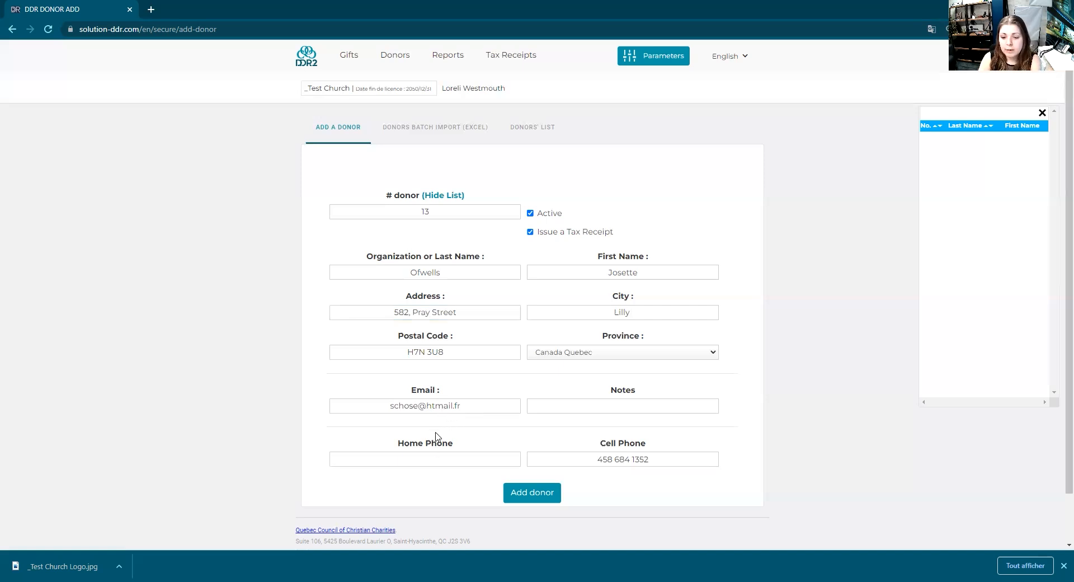
pyautogui.click(551, 502)
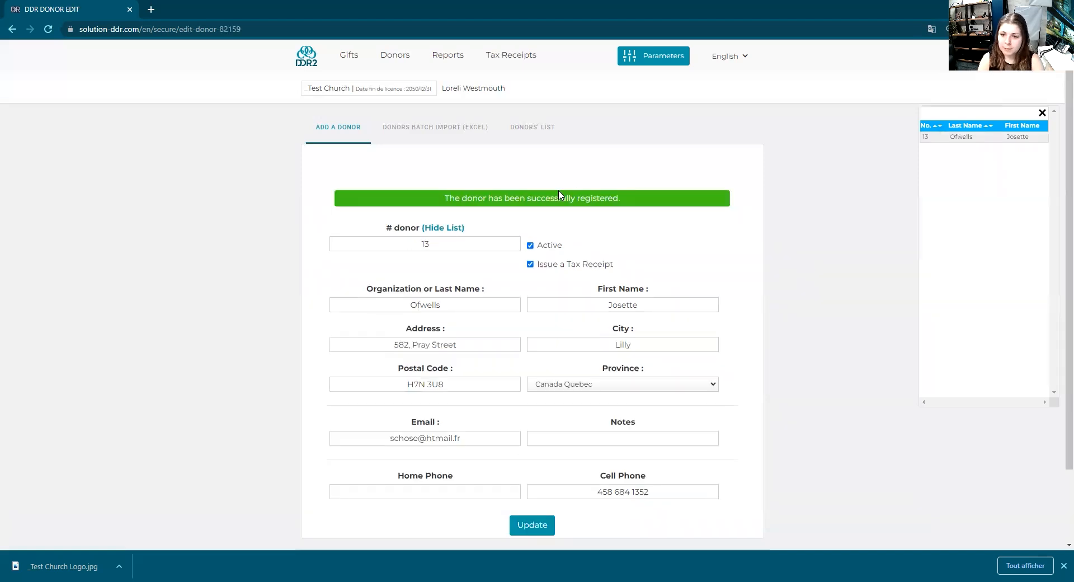
# Edit the registered donor from the donors' list, replace the donor number, save the update and return to the list.
pyautogui.click(523, 135)
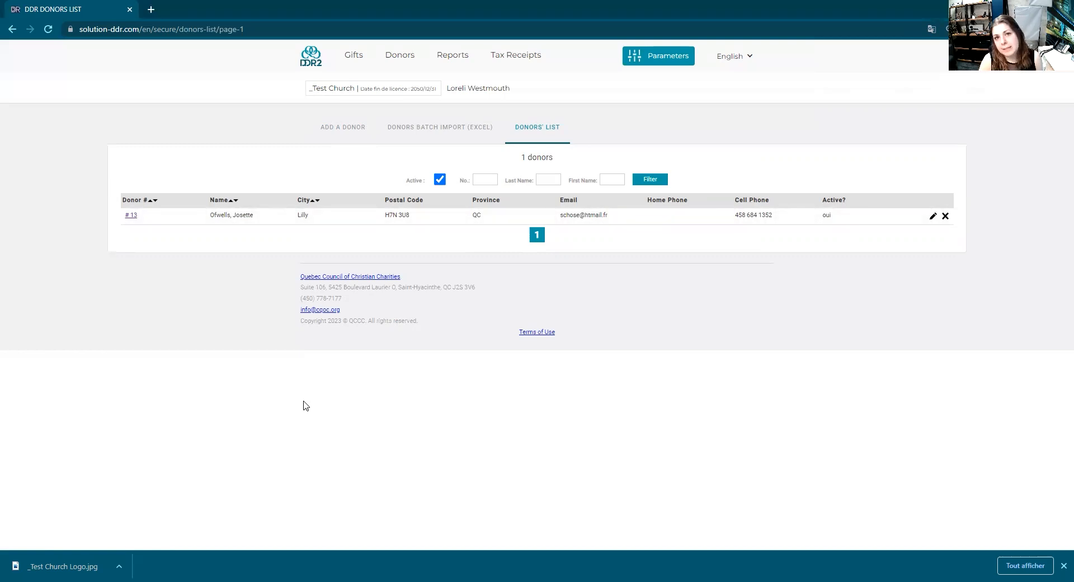
pyautogui.click(933, 218)
pyautogui.click(401, 209)
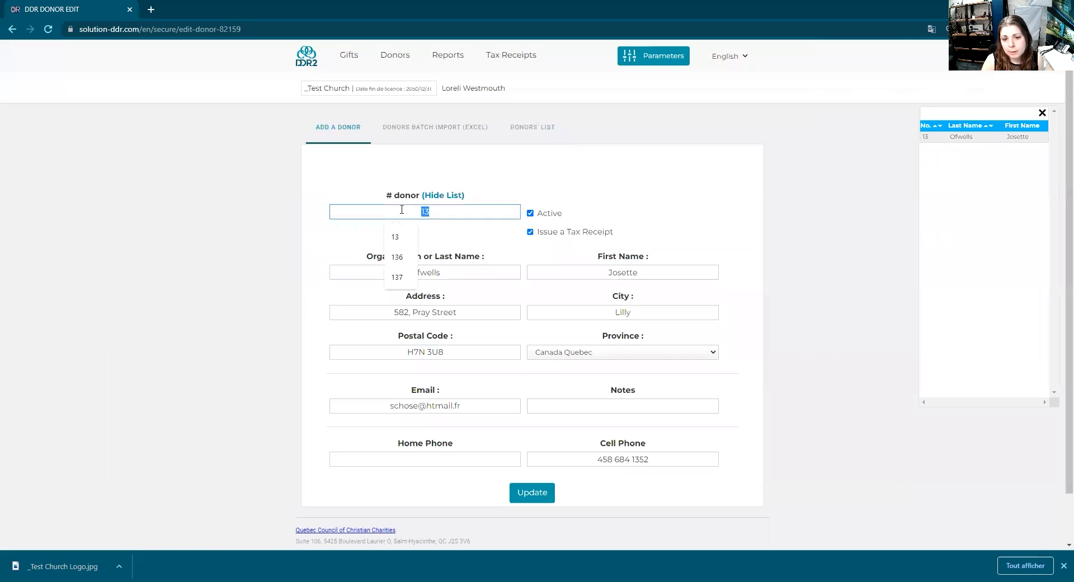
pyautogui.press('Right')
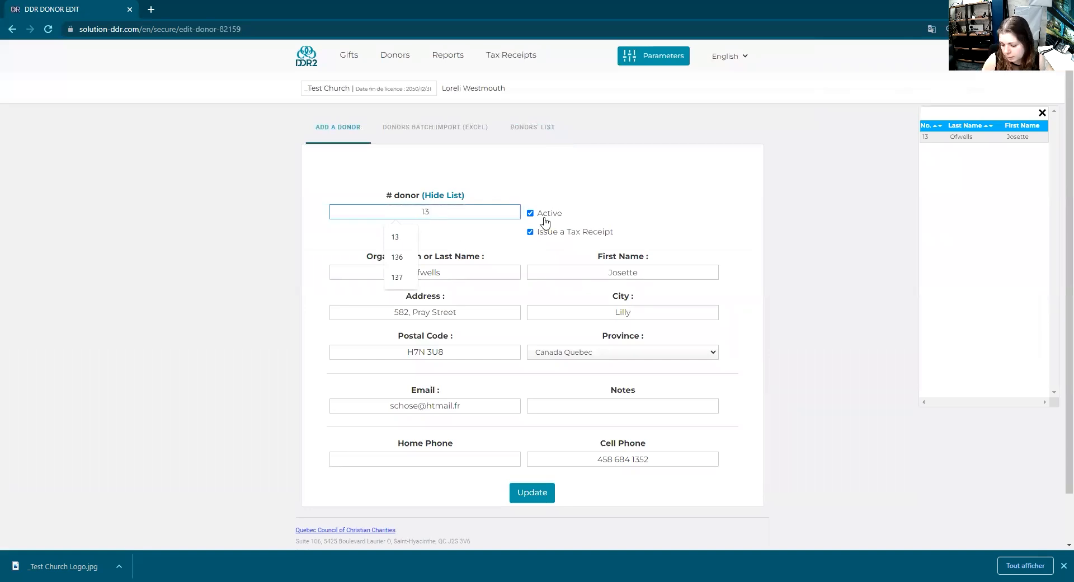
pyautogui.write('31')
pyautogui.press('BackSpace')
pyautogui.press('BackSpace')
pyautogui.press('BackSpace')
pyautogui.press('BackSpace')
pyautogui.write('31')
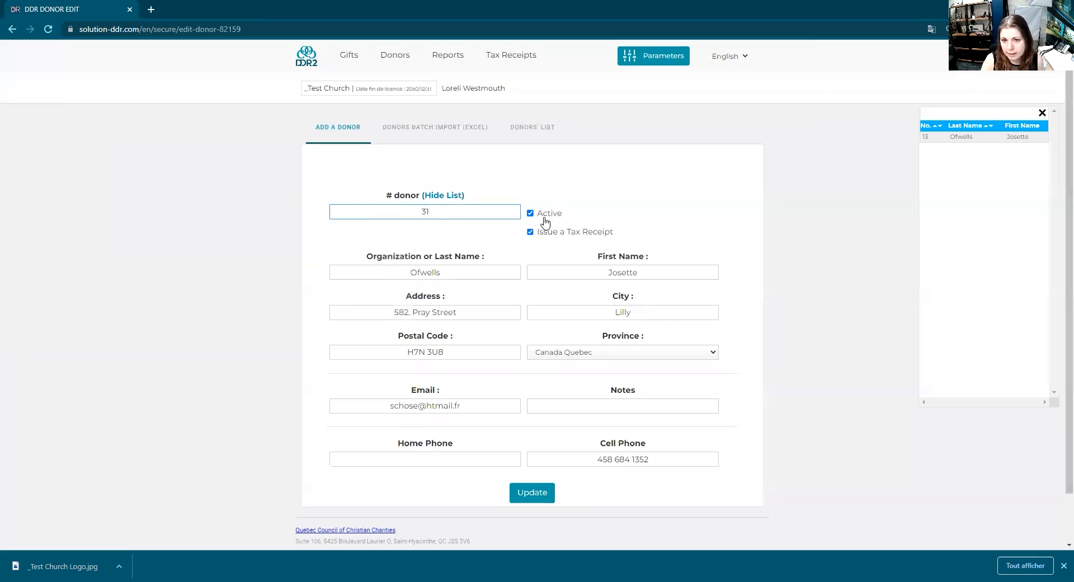
pyautogui.click(530, 495)
pyautogui.click(537, 130)
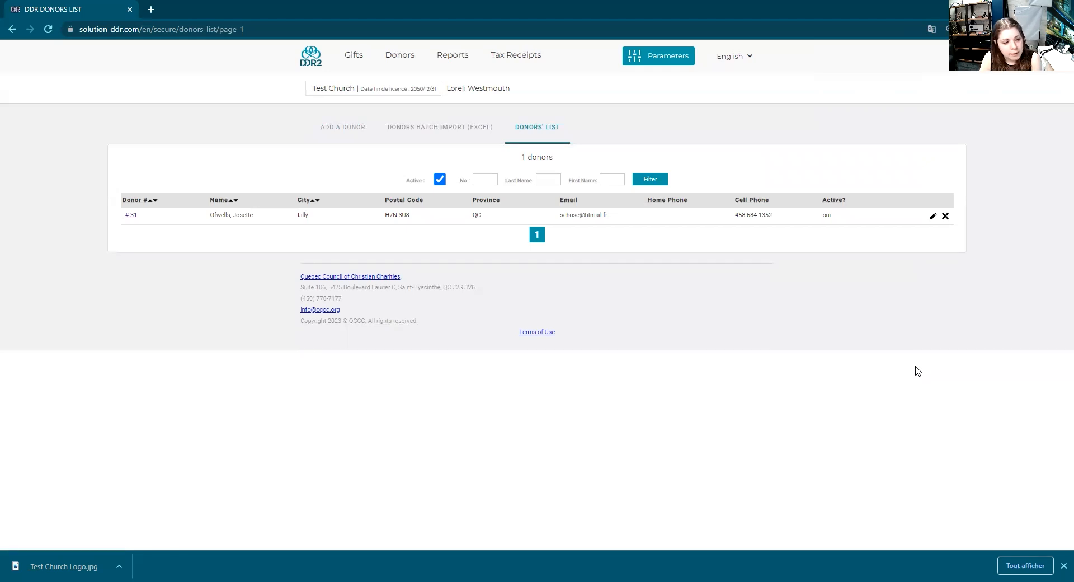
# Download the Excel template for the donors batch import and save it as gabarit_donateurs_EN in the Bureau folder.
pyautogui.click(431, 139)
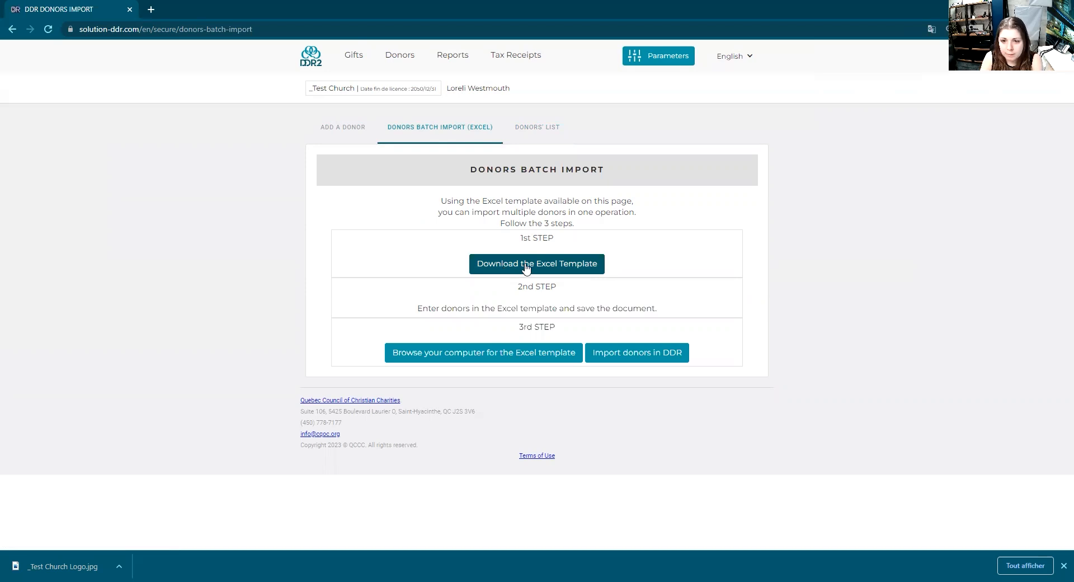
pyautogui.click(552, 270)
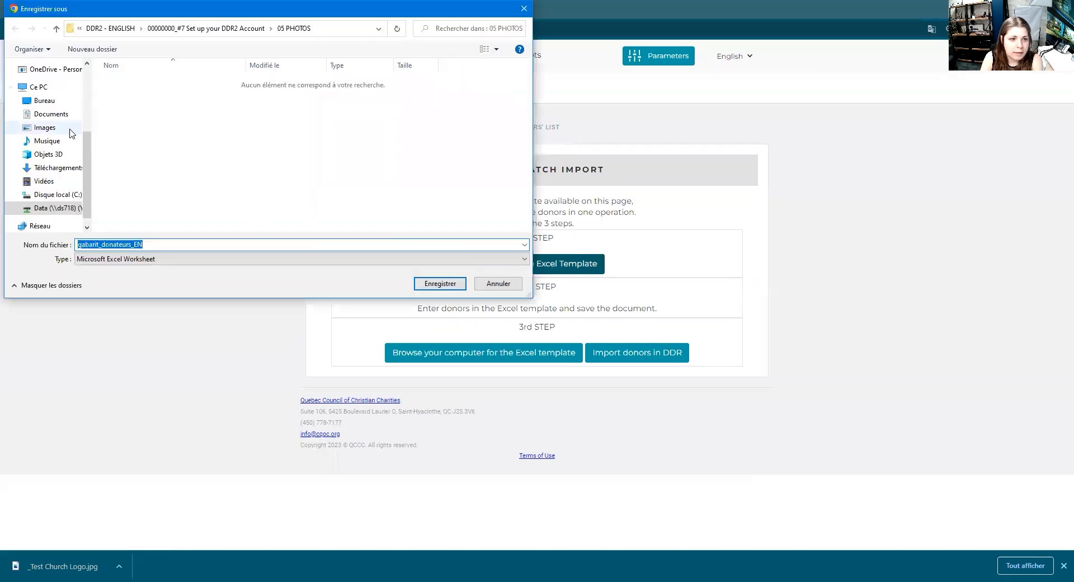
pyautogui.click(44, 100)
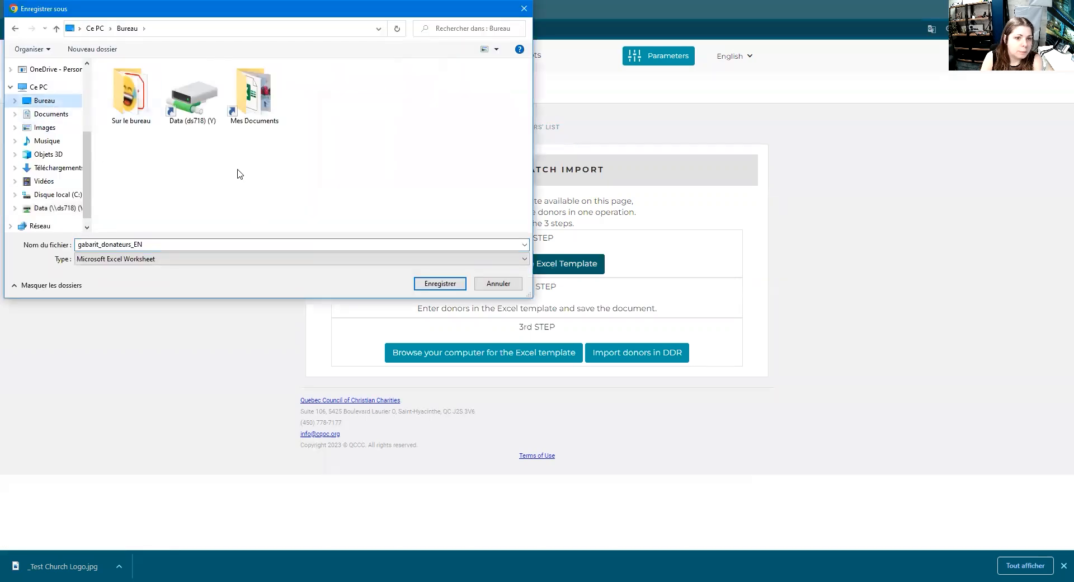
pyautogui.click(440, 283)
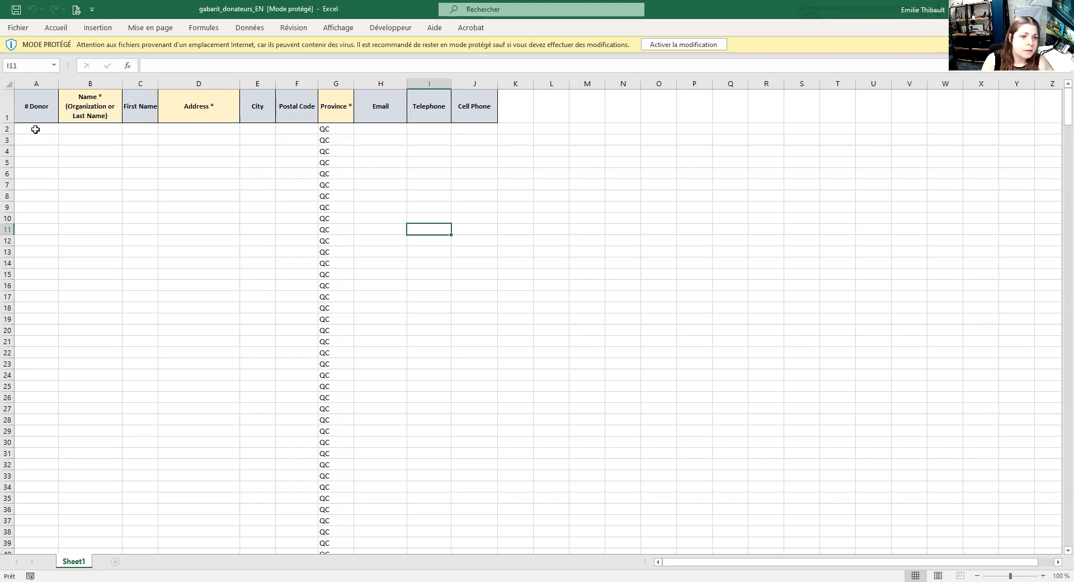
# In the Excel template, fill in the donor numbers, last names and first names of the seven donors from row 2.
pyautogui.hotkey('alt', 'Tab')
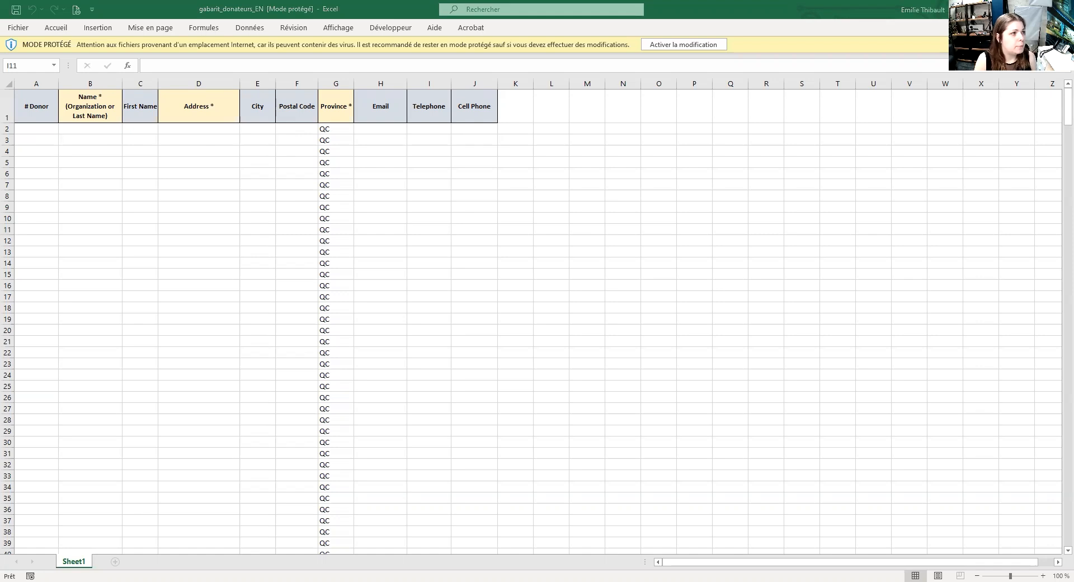
pyautogui.hotkey('ctrl', 'v')
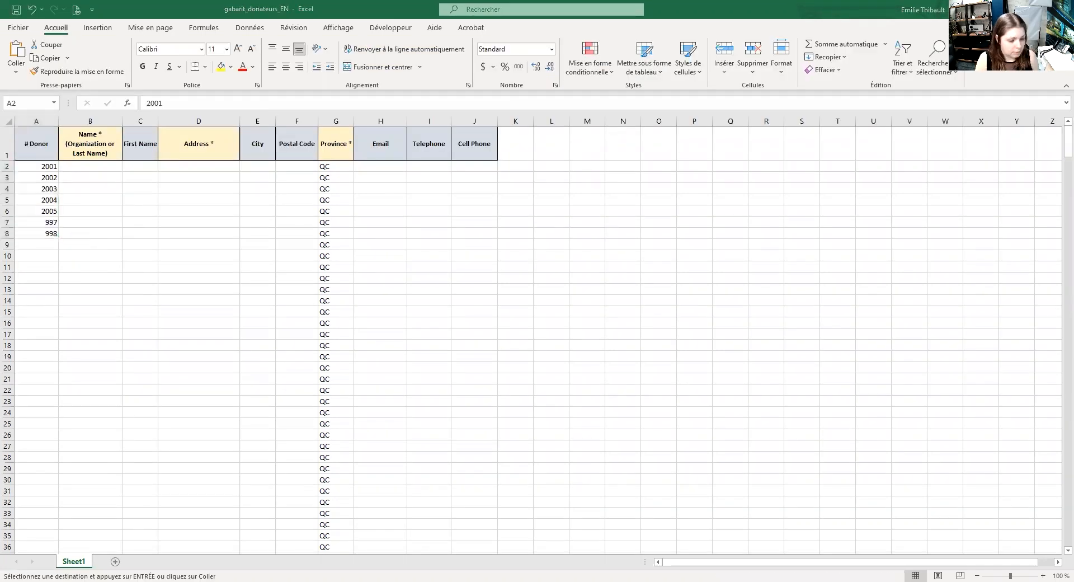
pyautogui.click(95, 167)
pyautogui.write('Thing Small Ginger Ancesters Scoffers Bisso Lover')
pyautogui.click(140, 166)
pyautogui.write('Suzanne Rollo Pistachio Ruppert Joe Adolph Juliette')
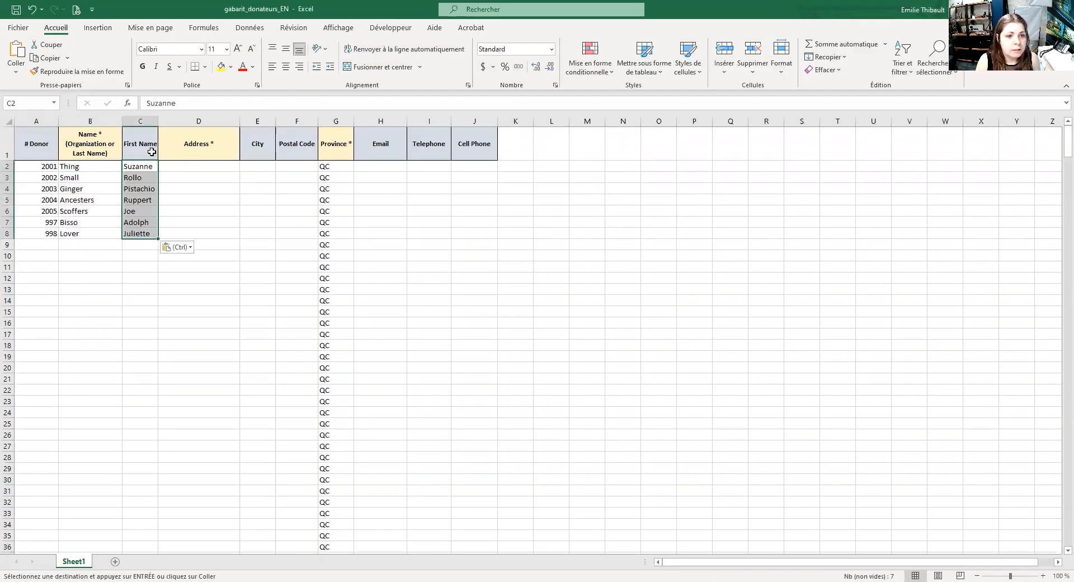
# Auto-fit the widths of the Name and First Name columns.
pyautogui.doubleClick(160, 121)
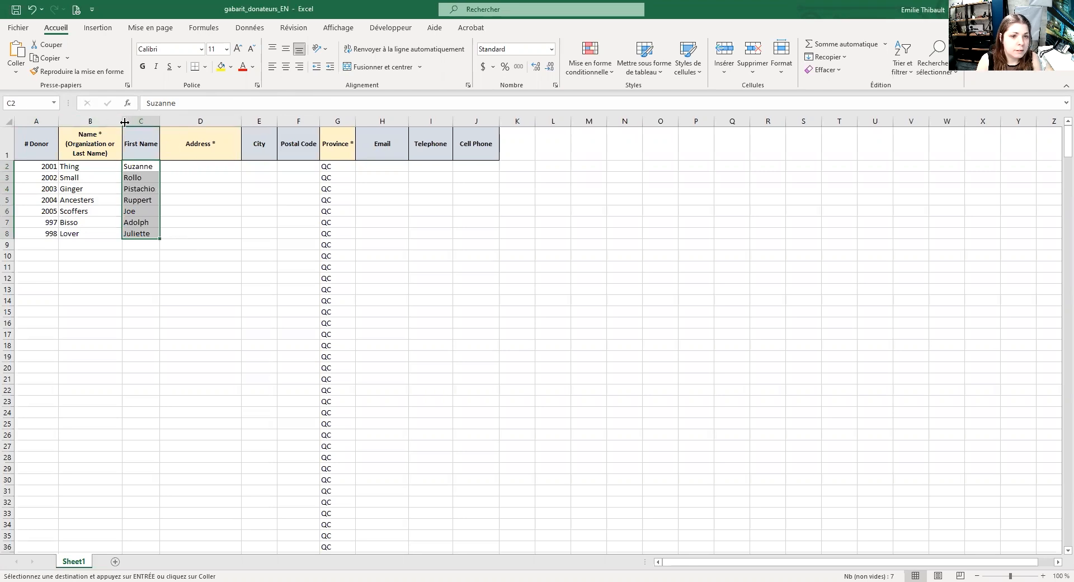
pyautogui.doubleClick(123, 121)
pyautogui.doubleClick(163, 121)
# Fill in the Address, City and Postal Code columns for the seven donors.
pyautogui.click(190, 166)
pyautogui.write('235, Blocked St 7586, Bug Road 4, Crammed Street 667, Pavement Road 333, Cheeky Street 969, Imagine Street 36, Hillsides')
pyautogui.click(265, 166)
pyautogui.write('Villyre Villya Valley Dana Dalidada Echoe Upton')
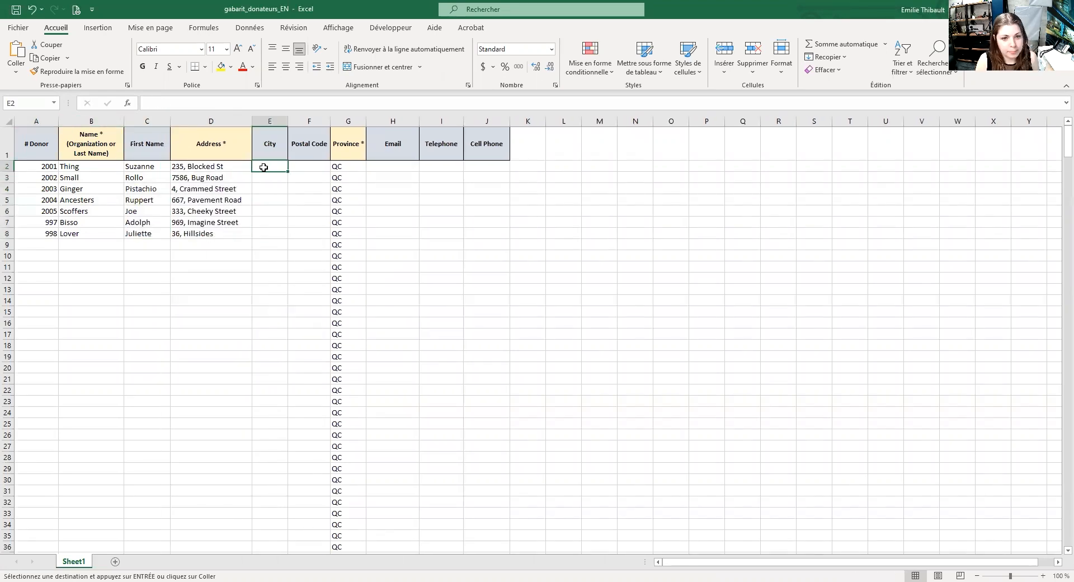
pyautogui.click(305, 166)
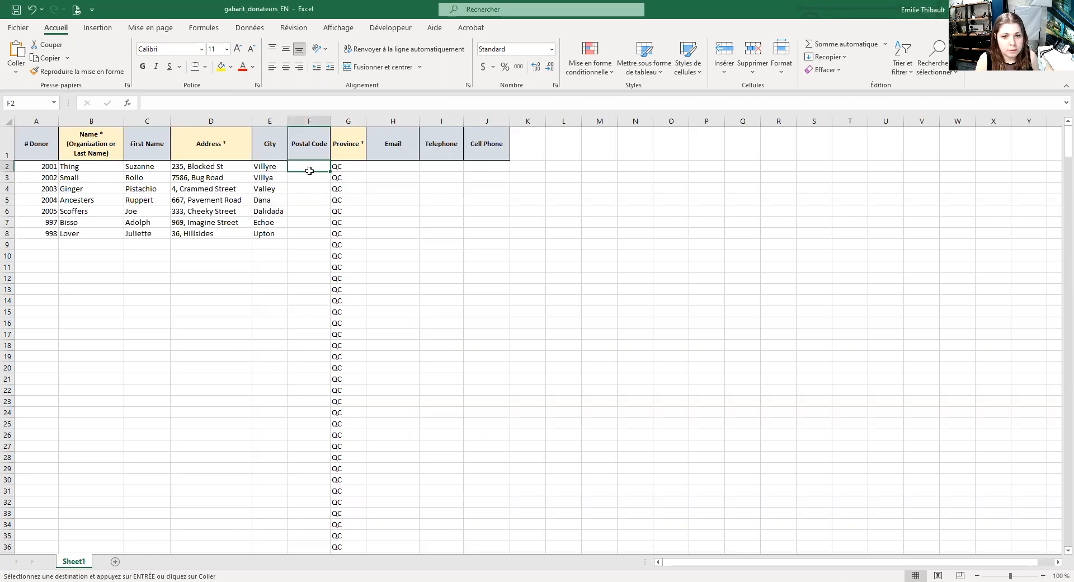
pyautogui.write('H8N2U8 J9N1D8 J9E2U8 U8H2R2 M0J1A9 Y7E1F5 J0U 3S5')
# Paste the donors' telephone numbers and email addresses into their columns and save the workbook.
pyautogui.click(385, 166)
pyautogui.click(445, 167)
pyautogui.hotkey('ctrl', 'v')
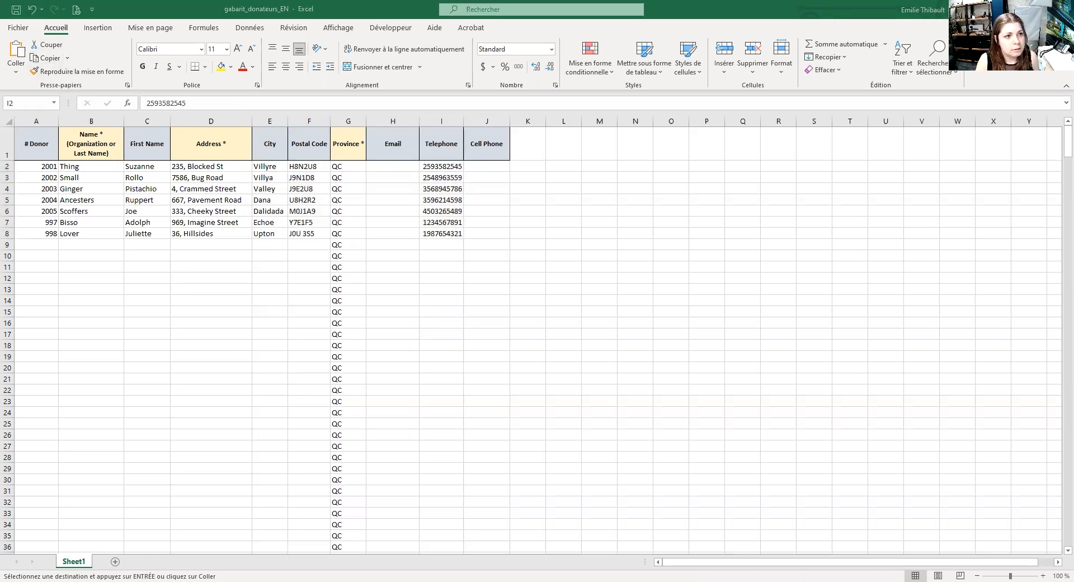
pyautogui.click(381, 168)
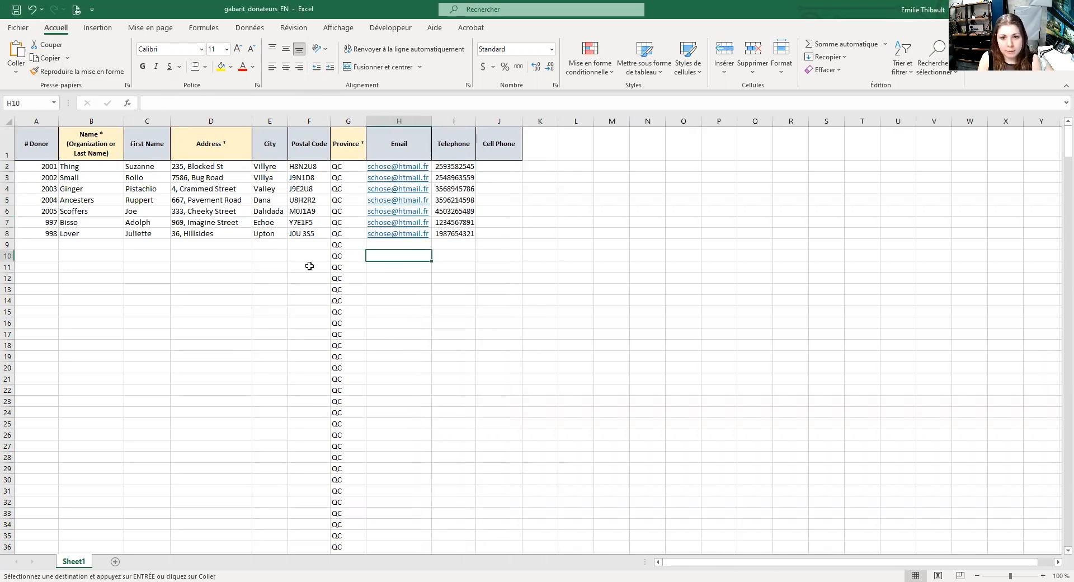
pyautogui.click(15, 11)
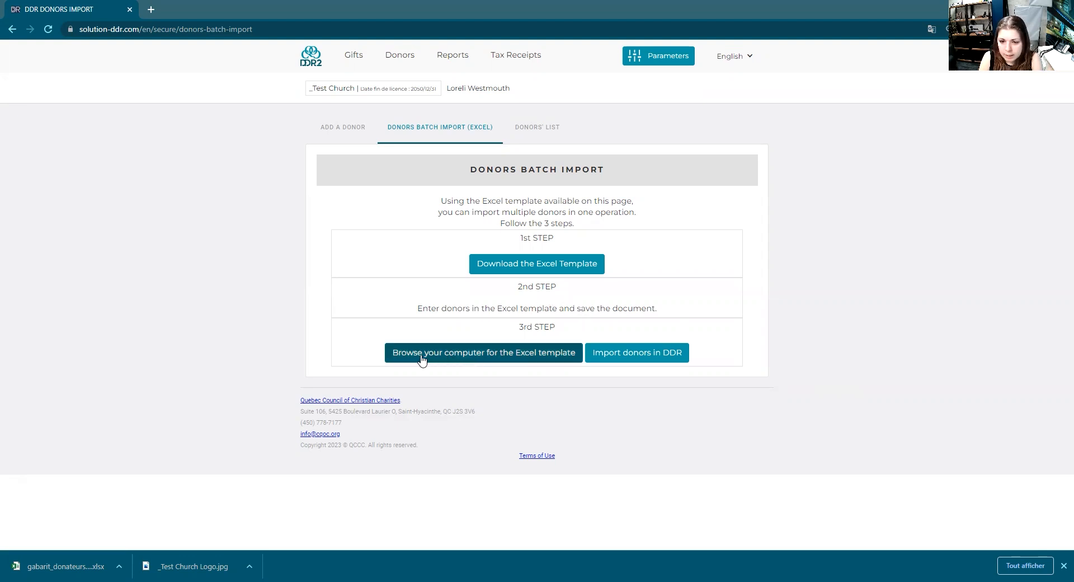
# Select the gabarit_donateurs_EN workbook from the desktop (Bureau) and import its donors into DDR.
pyautogui.click(534, 353)
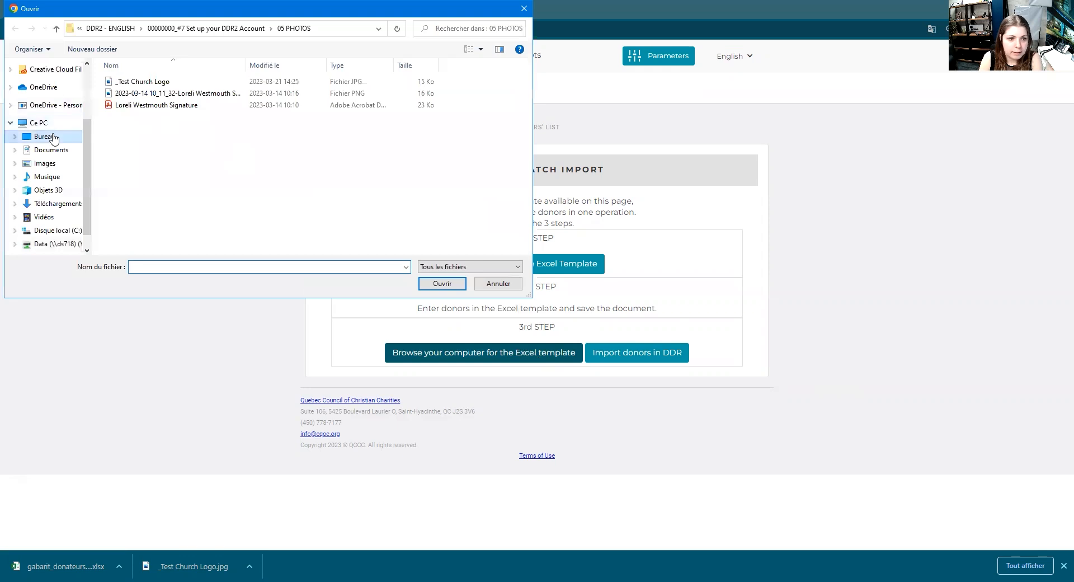
pyautogui.click(47, 136)
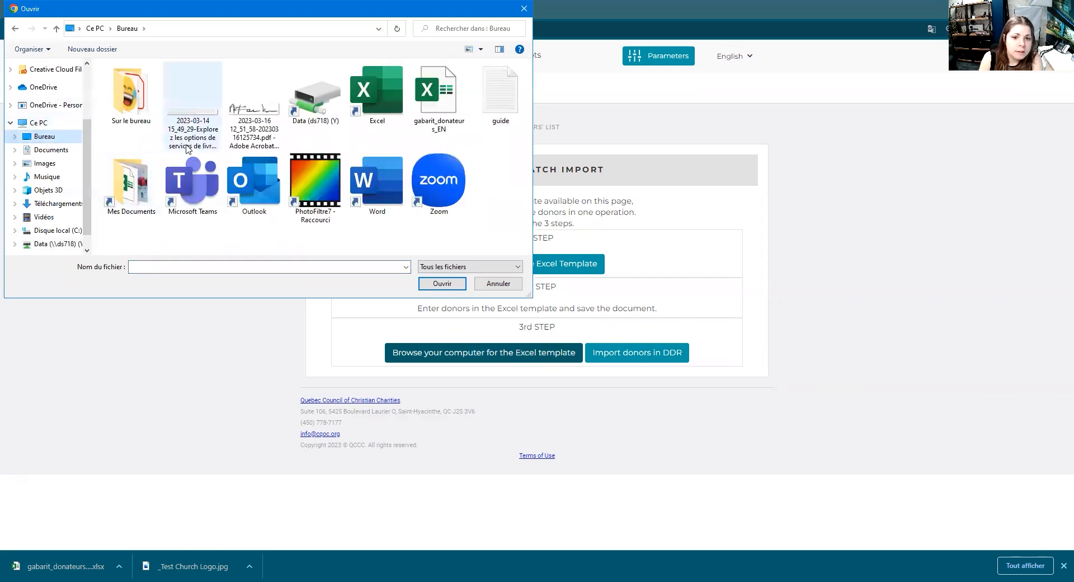
pyautogui.click(449, 106)
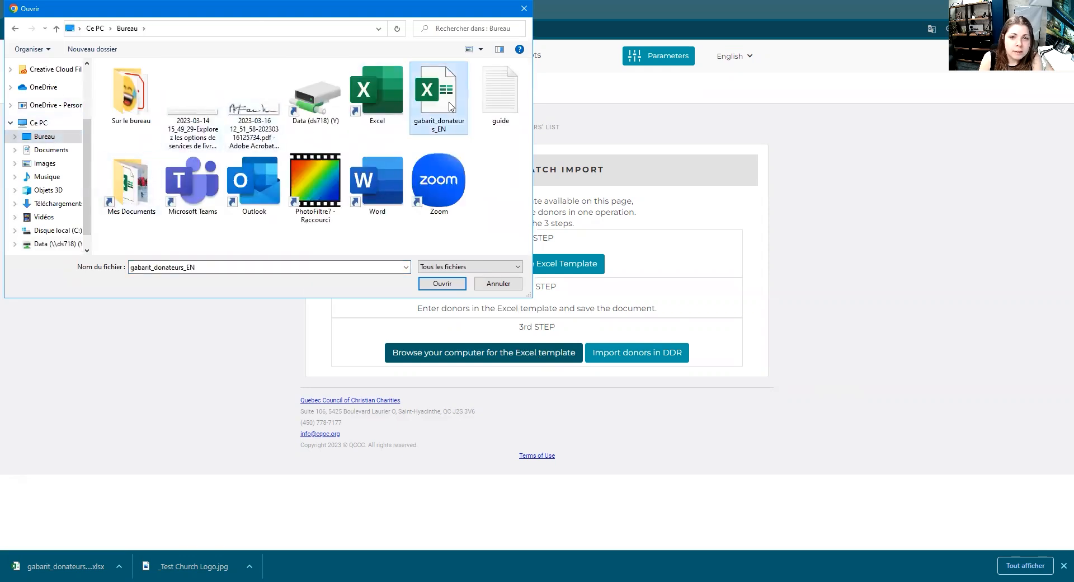
pyautogui.click(450, 286)
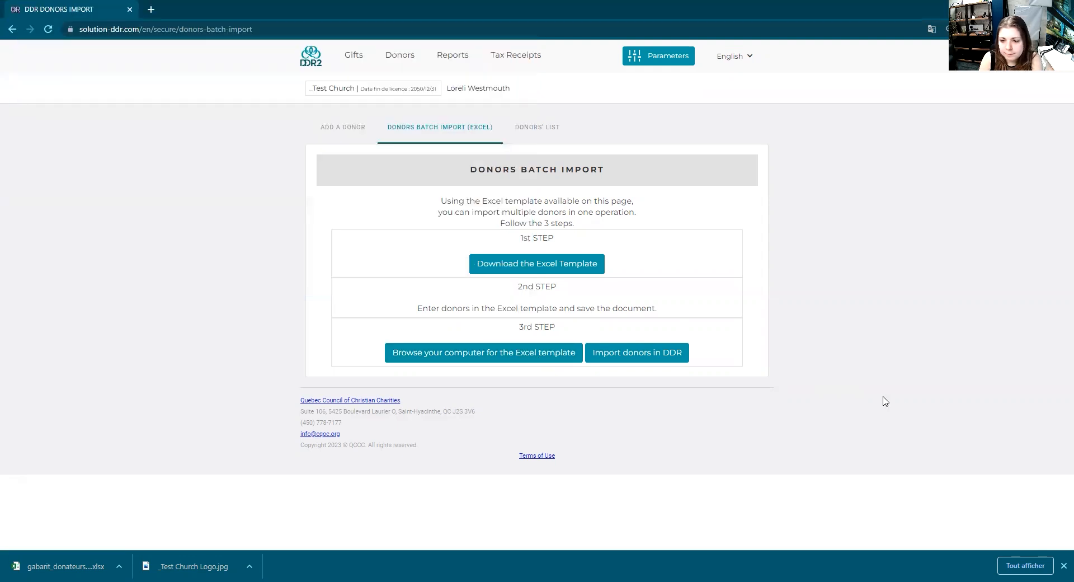
pyautogui.click(627, 356)
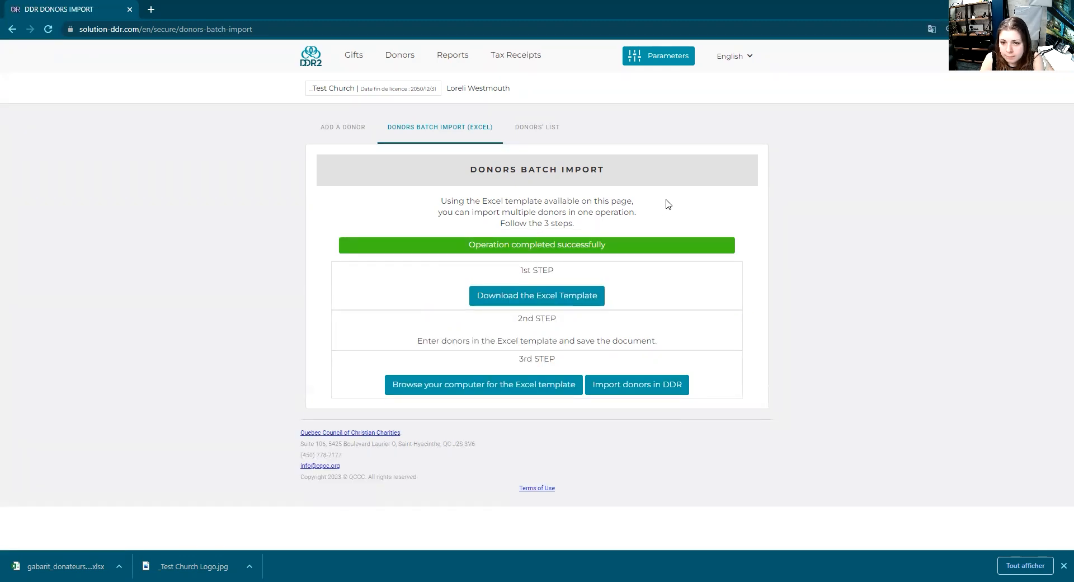
# Open the donors' list and filter it for inactive donors, then for active donors again.
pyautogui.click(538, 136)
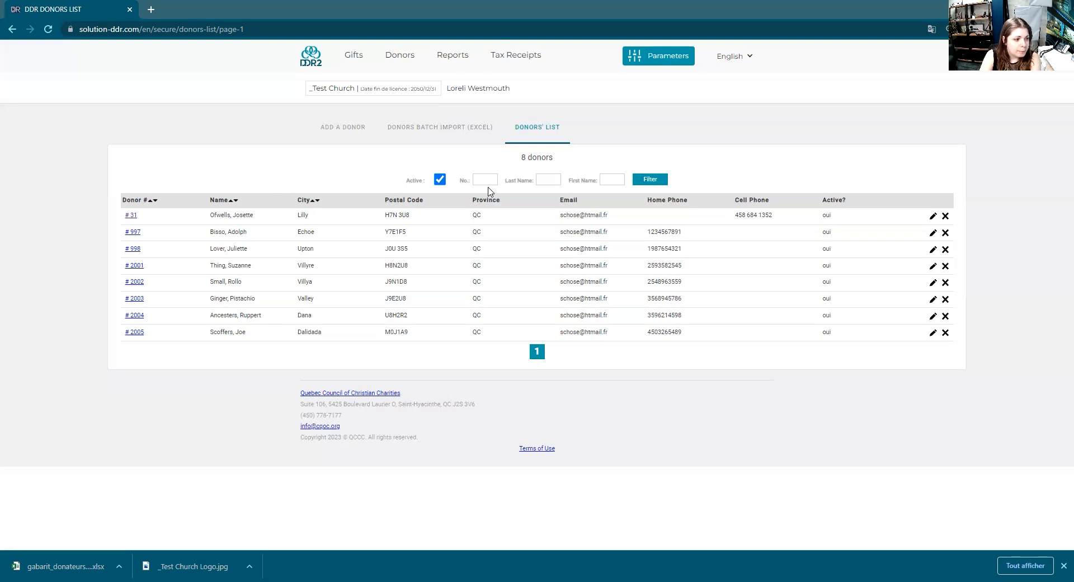
pyautogui.click(440, 181)
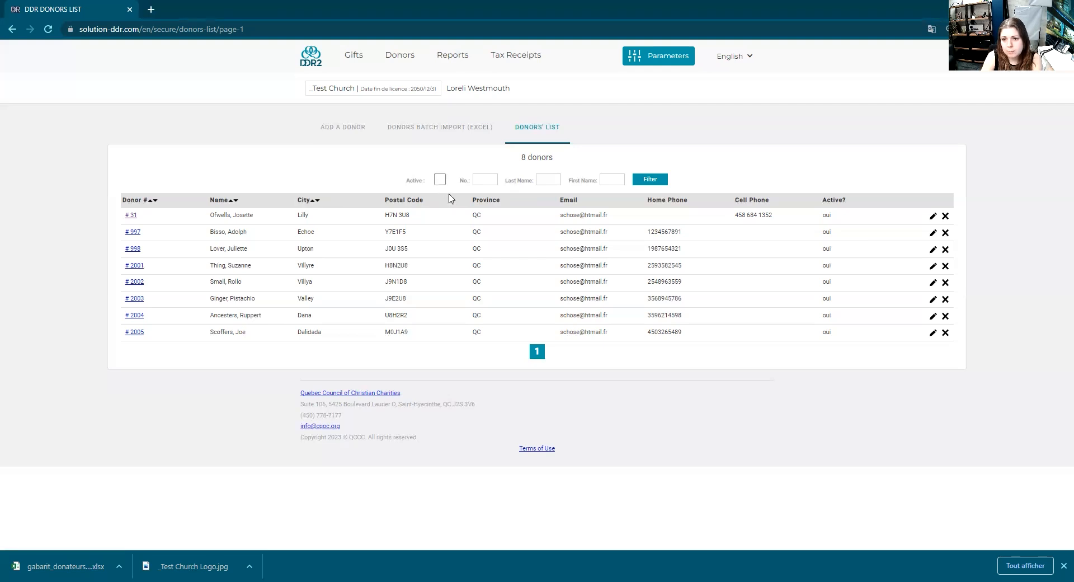
pyautogui.click(651, 181)
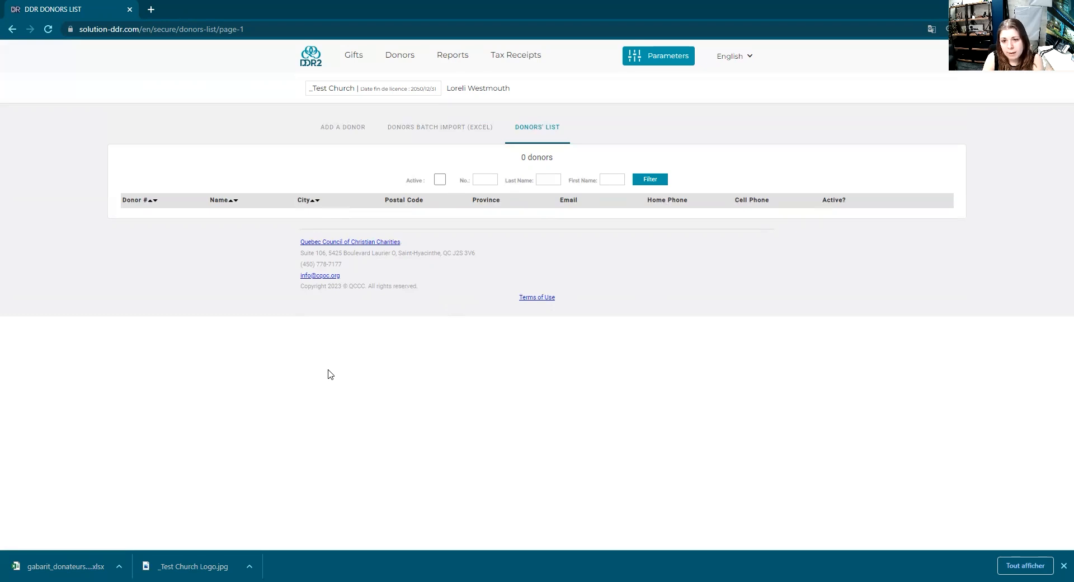
pyautogui.click(439, 179)
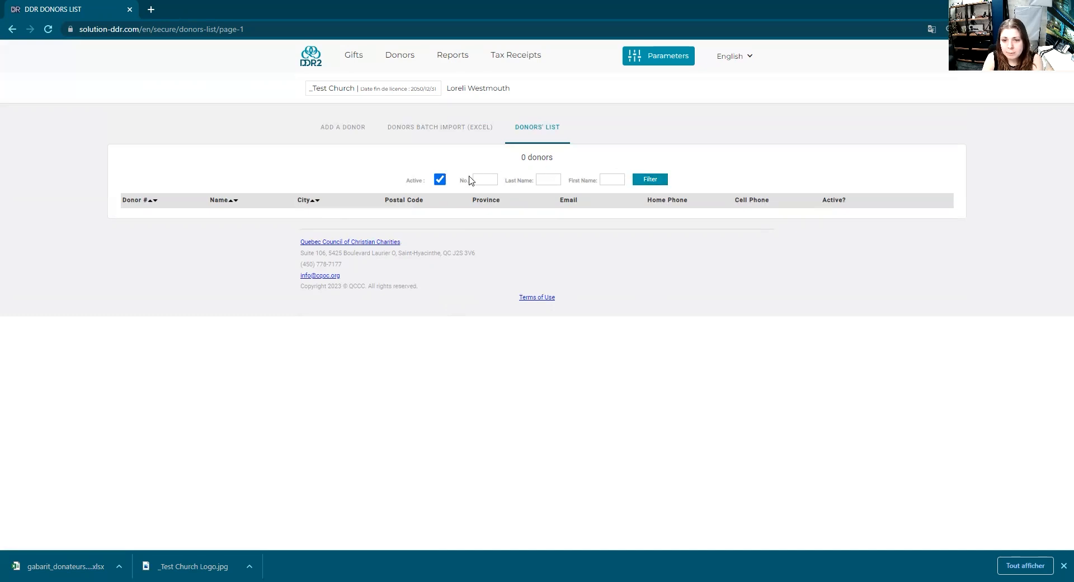
pyautogui.click(659, 182)
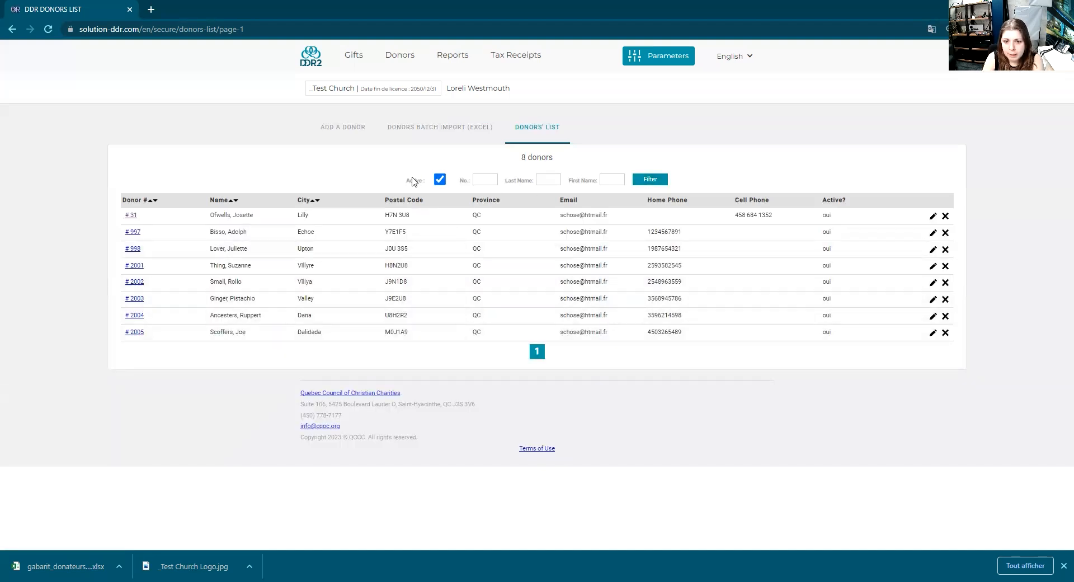
pyautogui.click(488, 179)
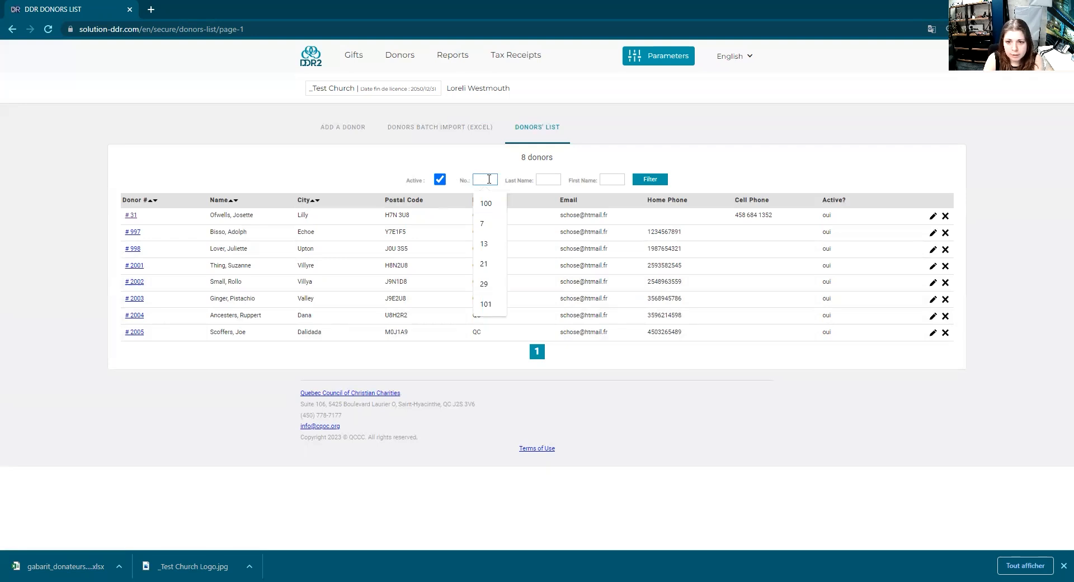
pyautogui.click(547, 178)
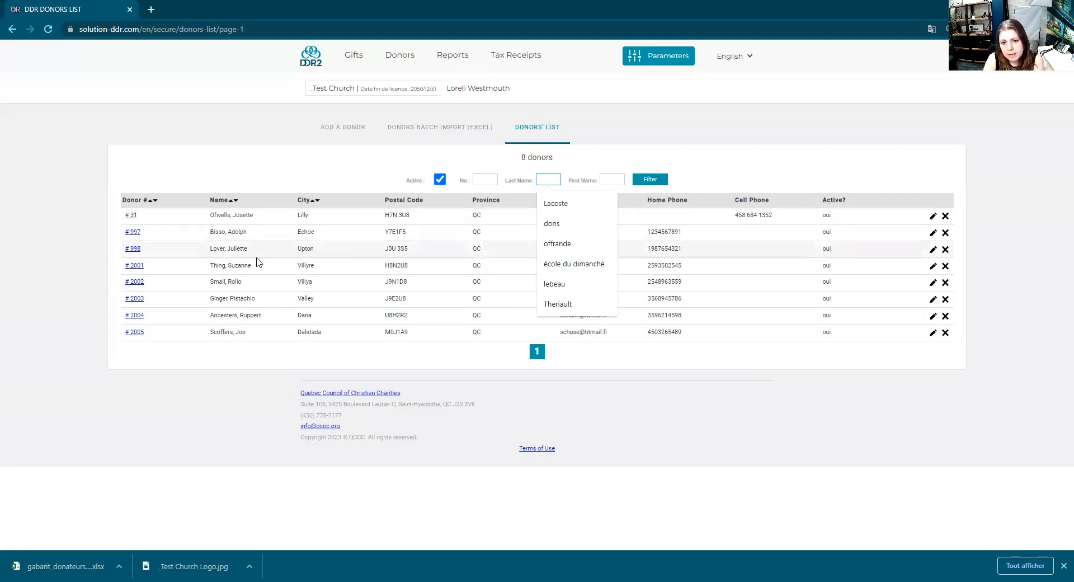
pyautogui.click(264, 373)
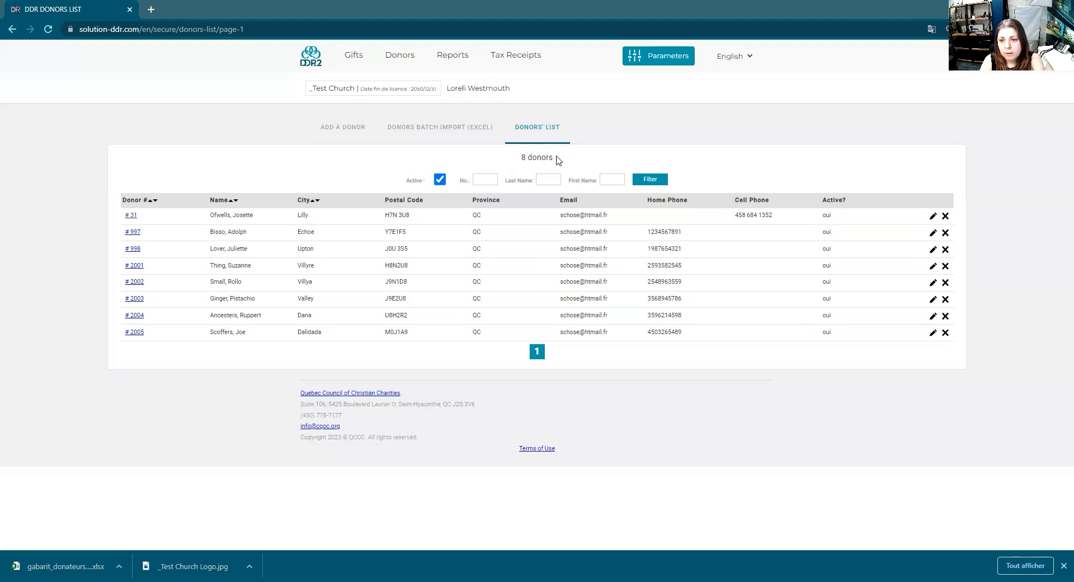
pyautogui.tripleClick(536, 157)
pyautogui.click(535, 157)
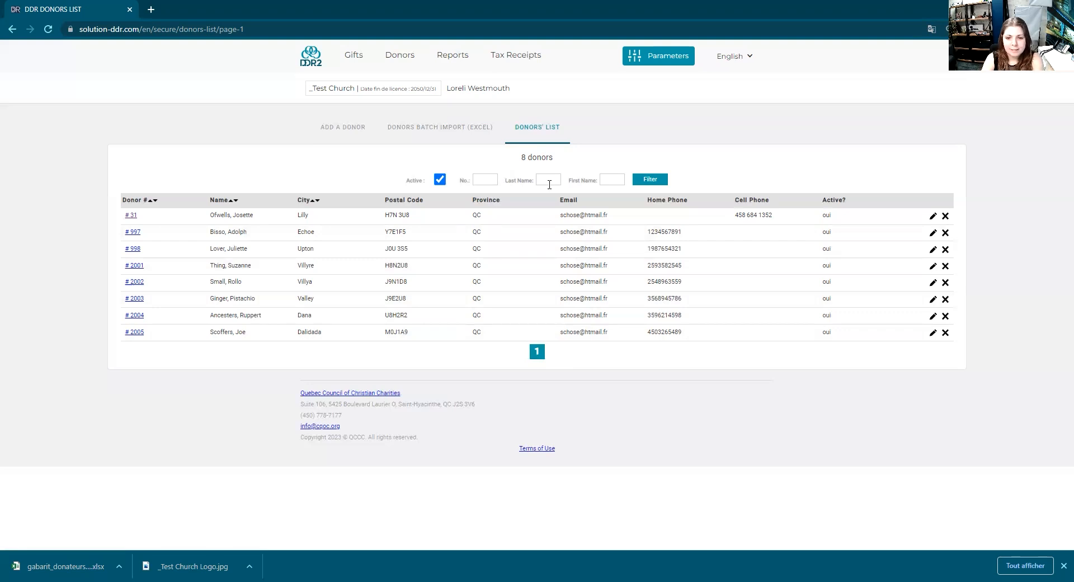
pyautogui.moveTo(522, 157); pyautogui.dragTo(554, 158)
pyautogui.click(536, 160)
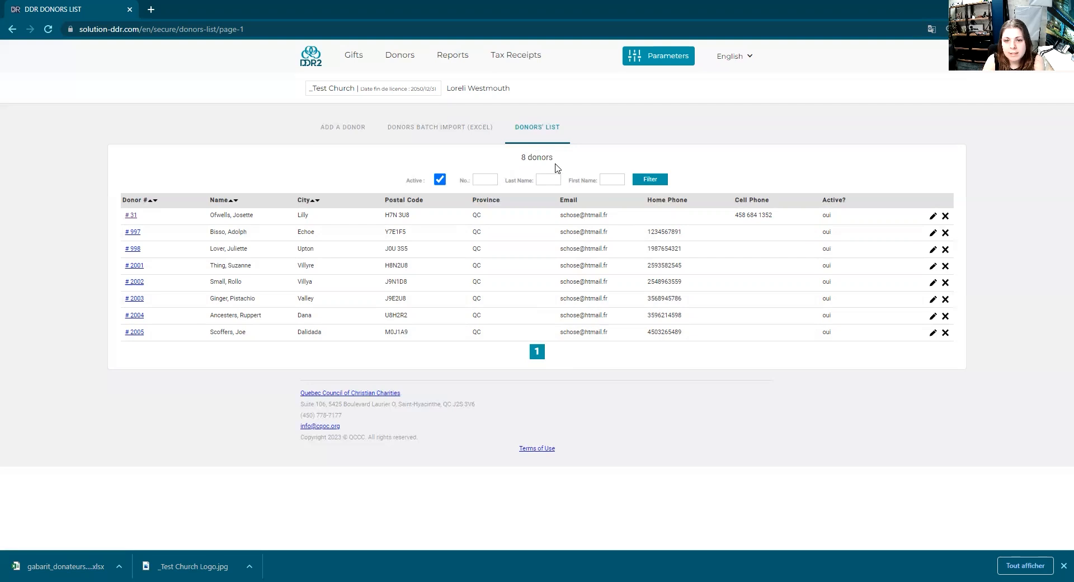